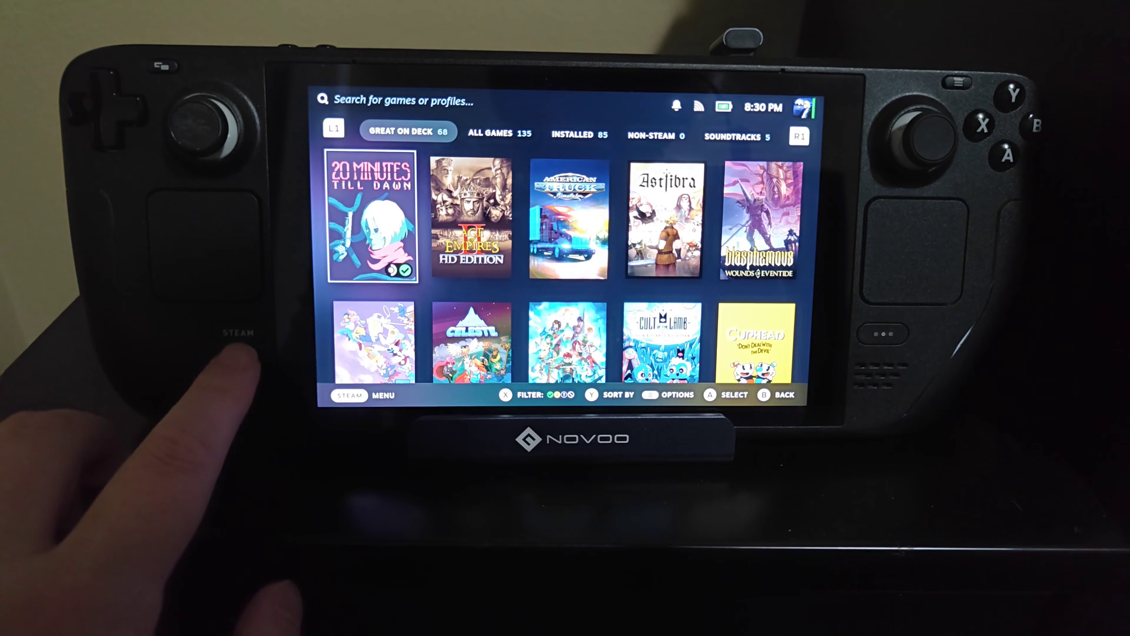
Open the Steam side menu and move down through the Settings sections
key(super)
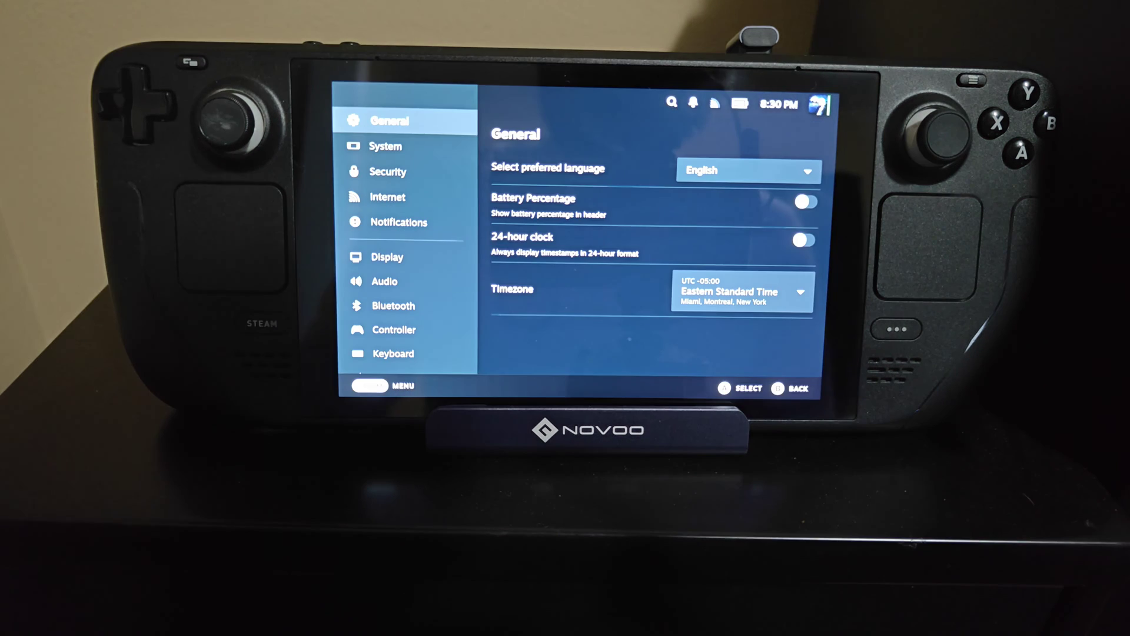
key(Down)
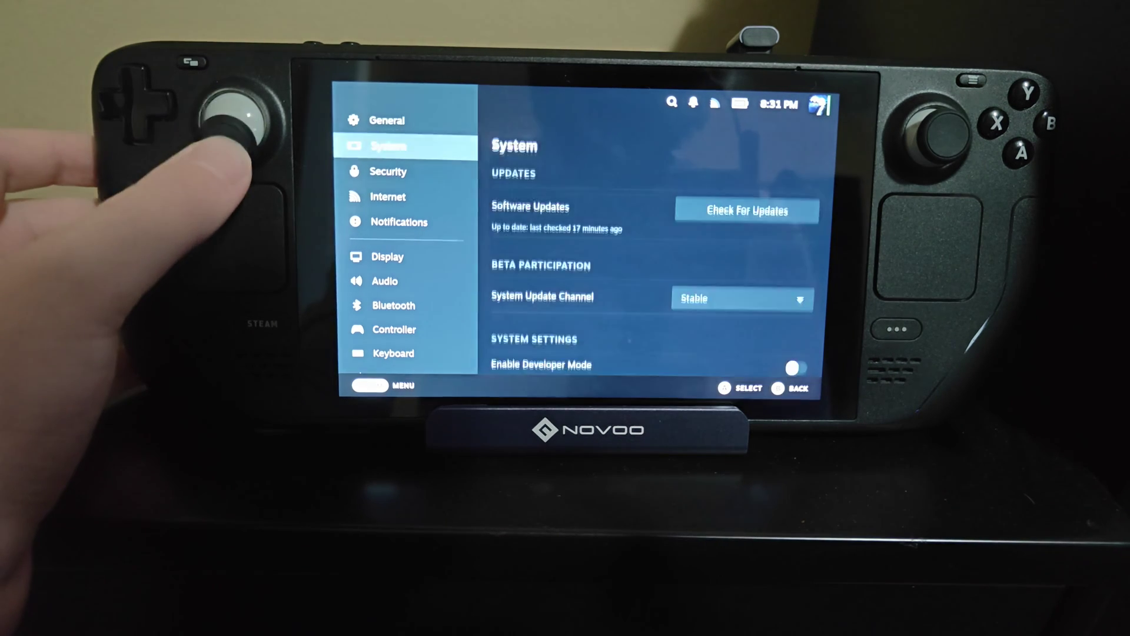
Move down the Settings sidebar to Bluetooth, where the Xbox Wireless Controller is available to pair
key(Down)
key(Down)
key(Down)
key(Down)
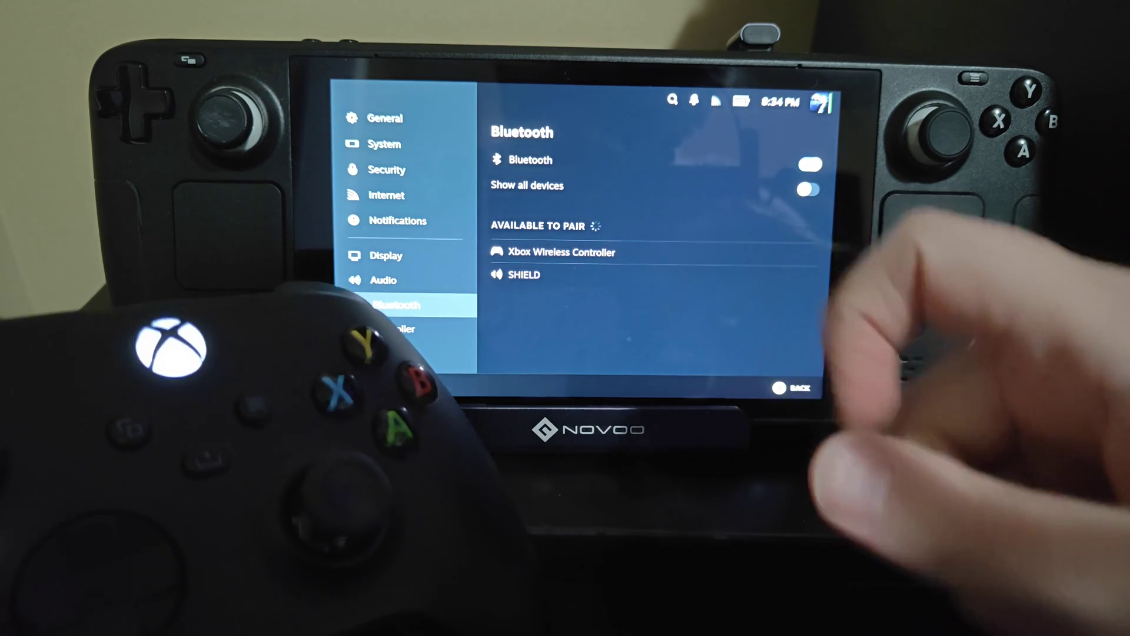
Select Xbox Wireless Controller under Available to Pair and pair it
key(Right)
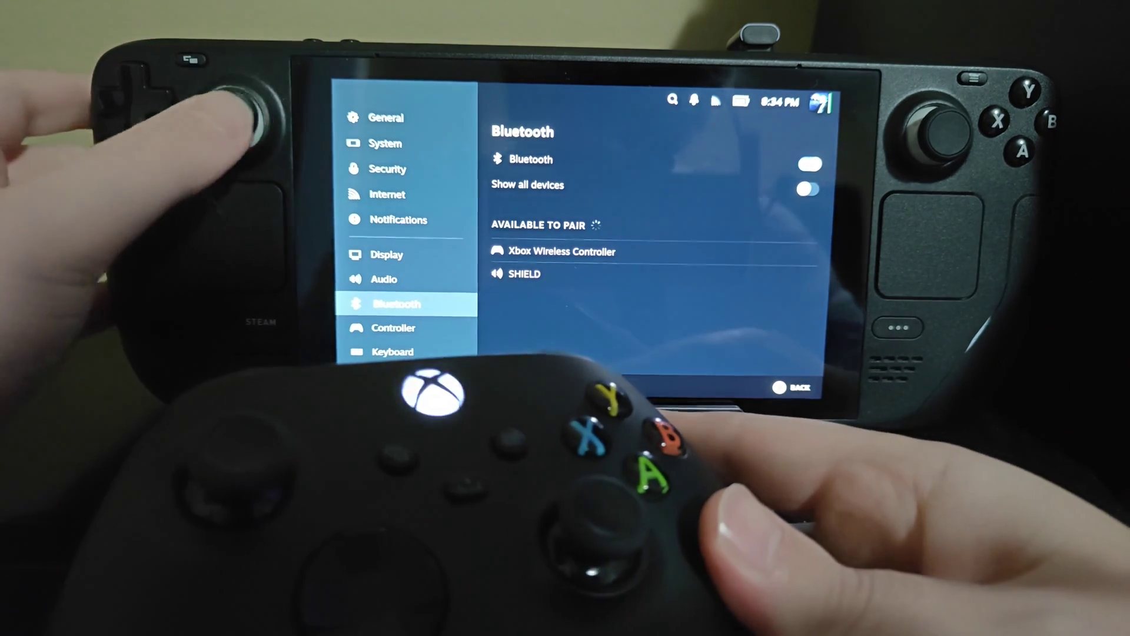
key(Down)
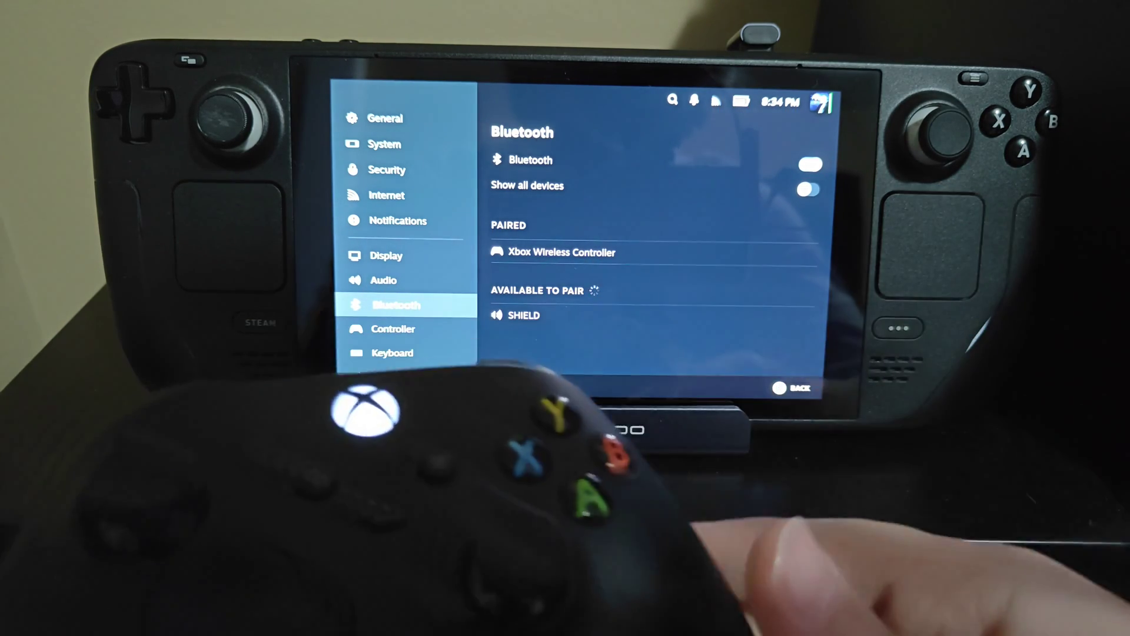
Exit Settings and browse Age of Empires II, 20 Minutes Till Dawn and American Truck Simulator
key(Escape)
key(Right)
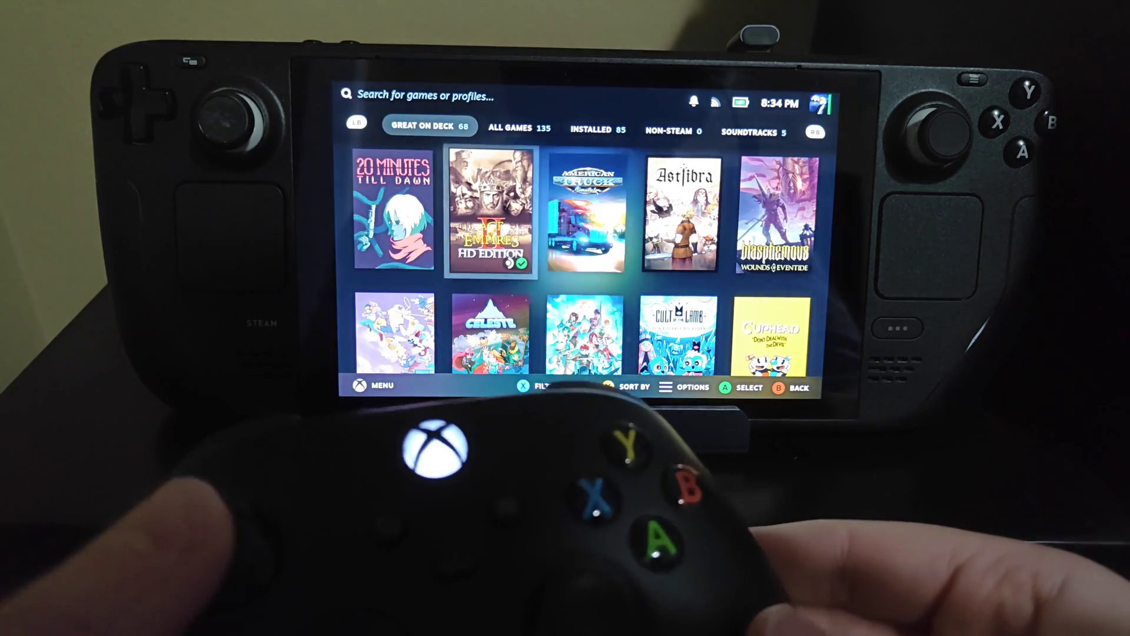
key(Left)
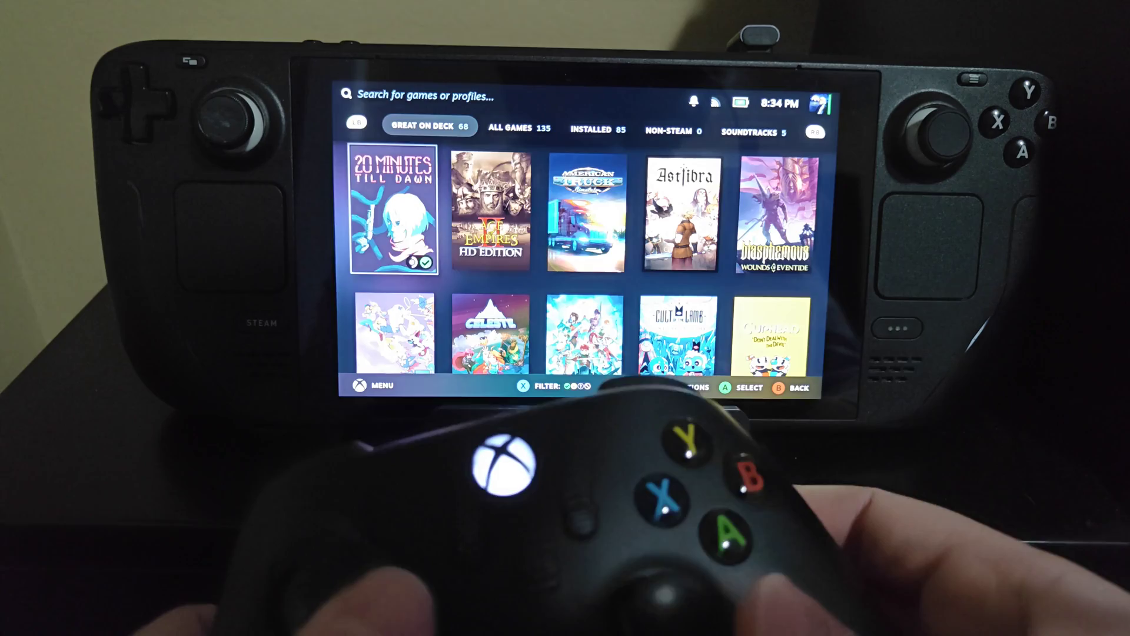
key(Right)
key(Right)
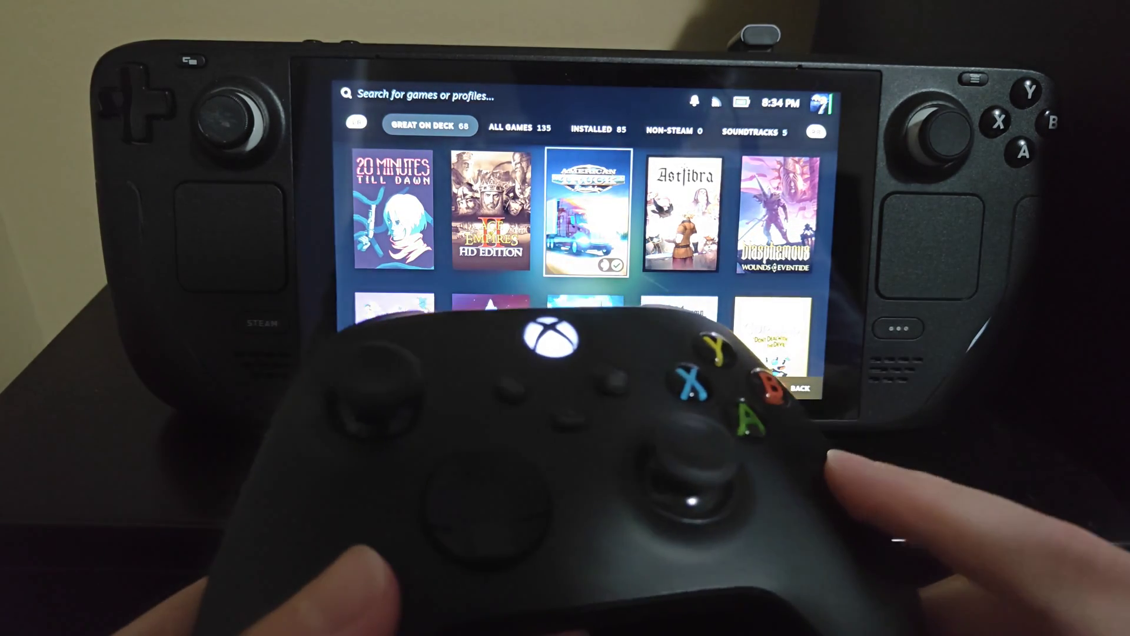